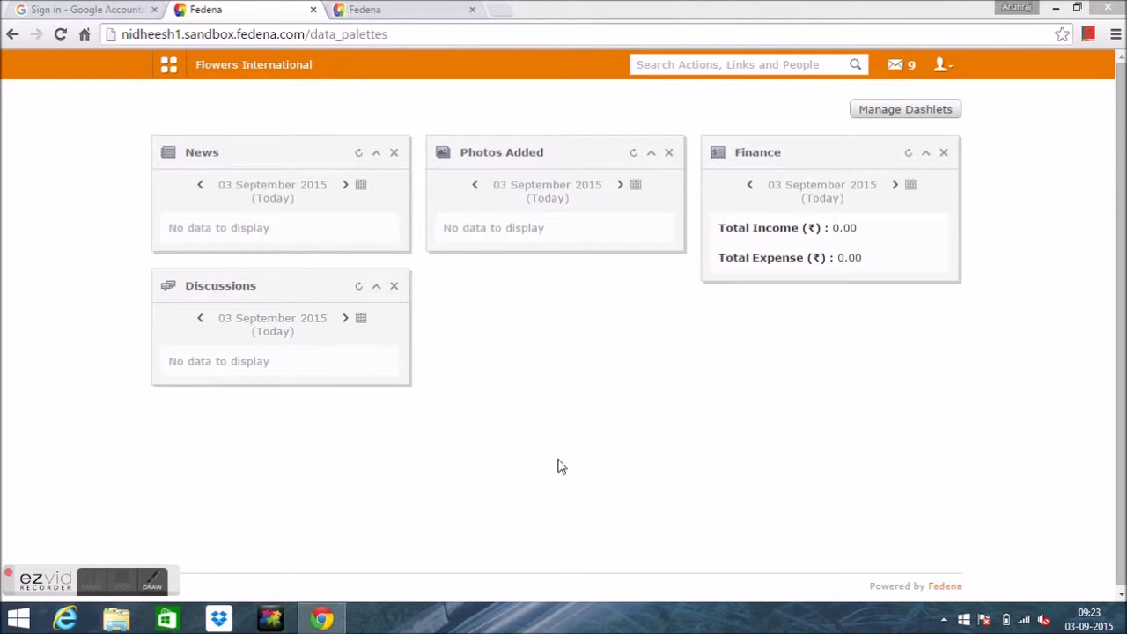
# Start a new student report from Custom Reports under Data and Reports.
pyautogui.click(528, 418)
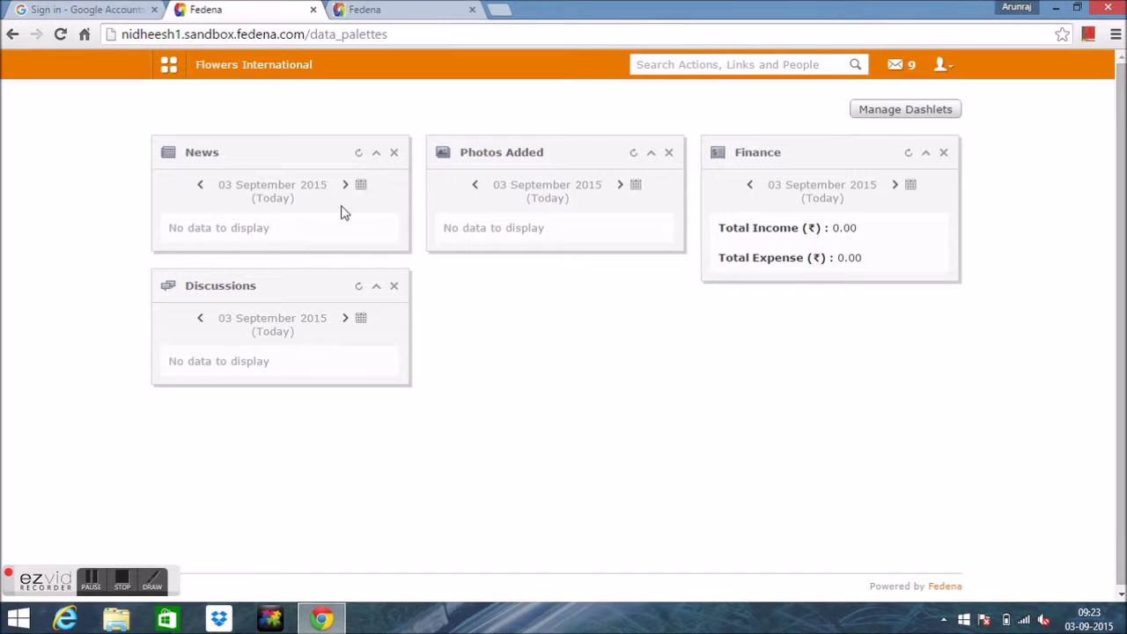
pyautogui.click(169, 69)
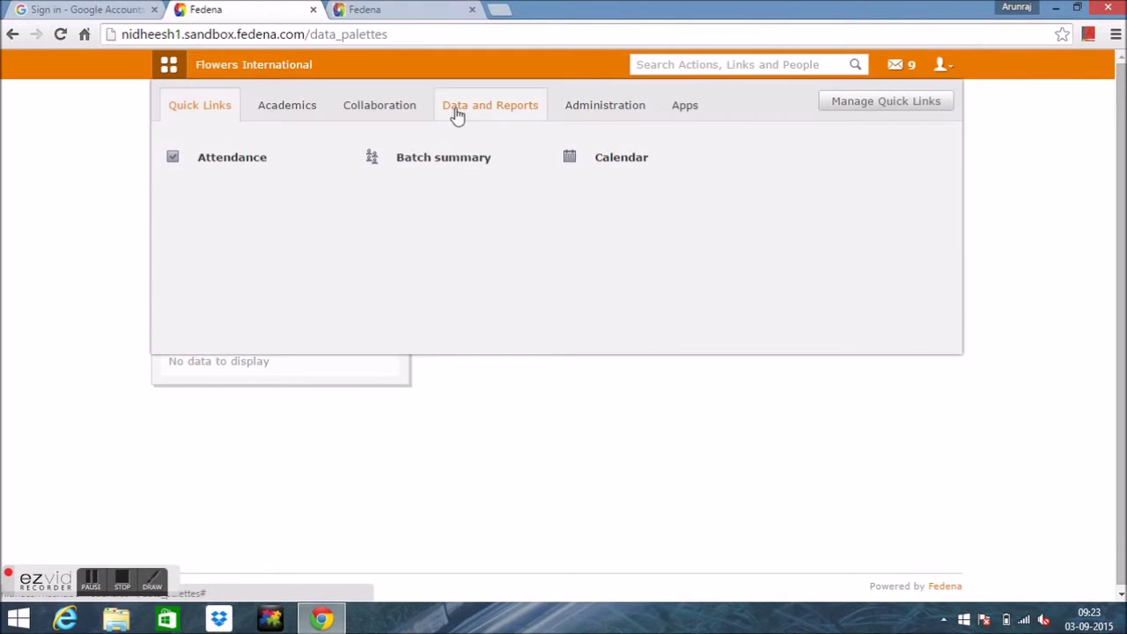
pyautogui.click(465, 115)
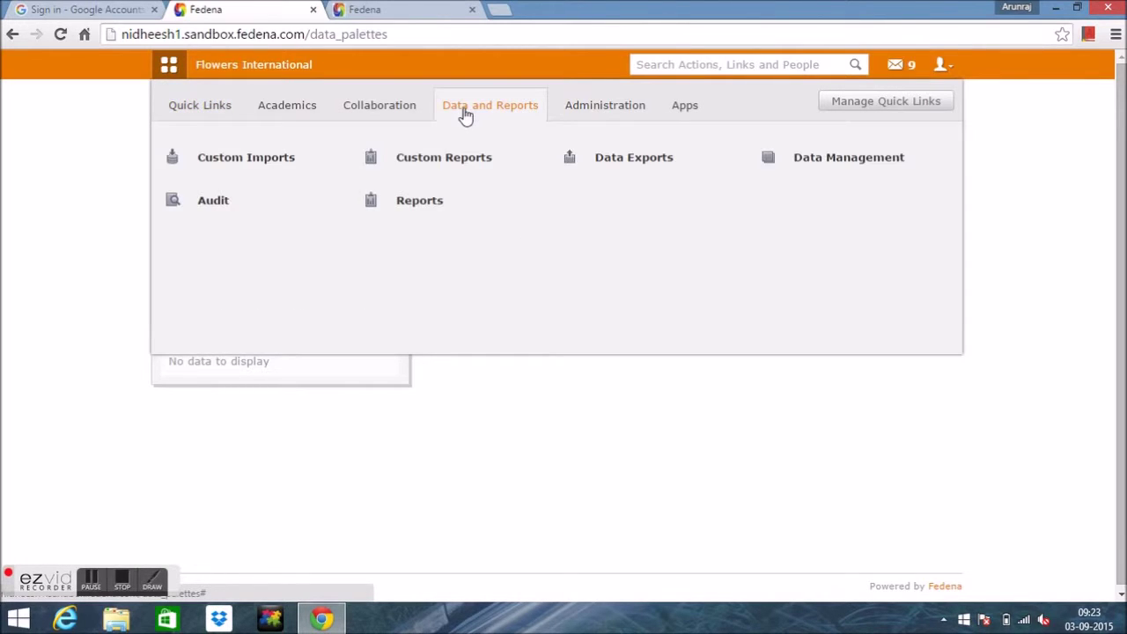
pyautogui.click(420, 162)
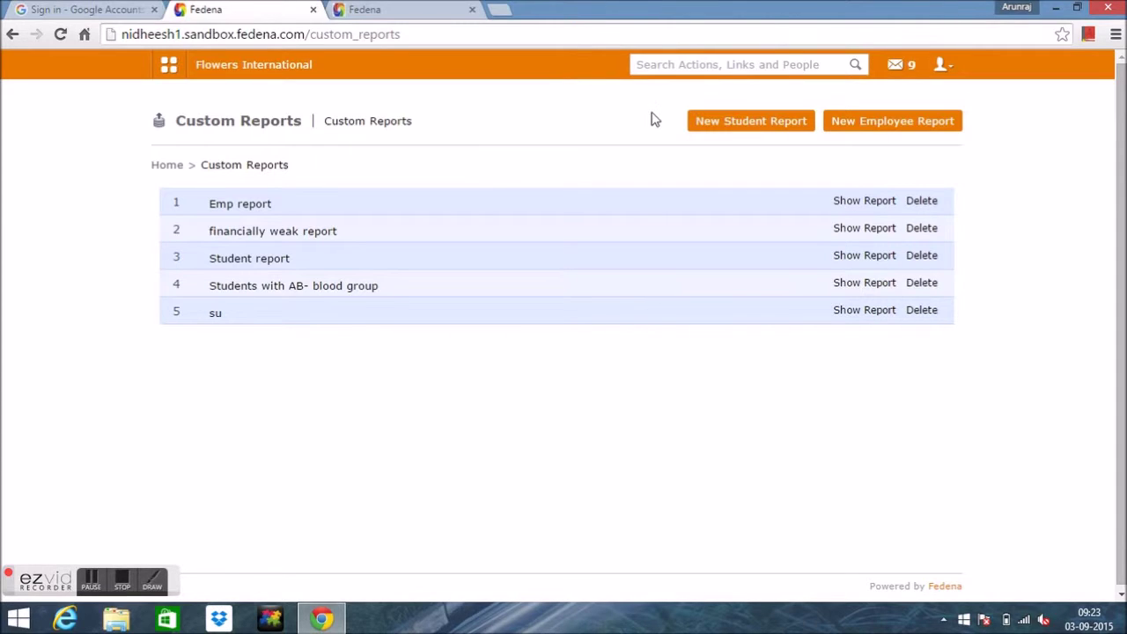
pyautogui.click(702, 132)
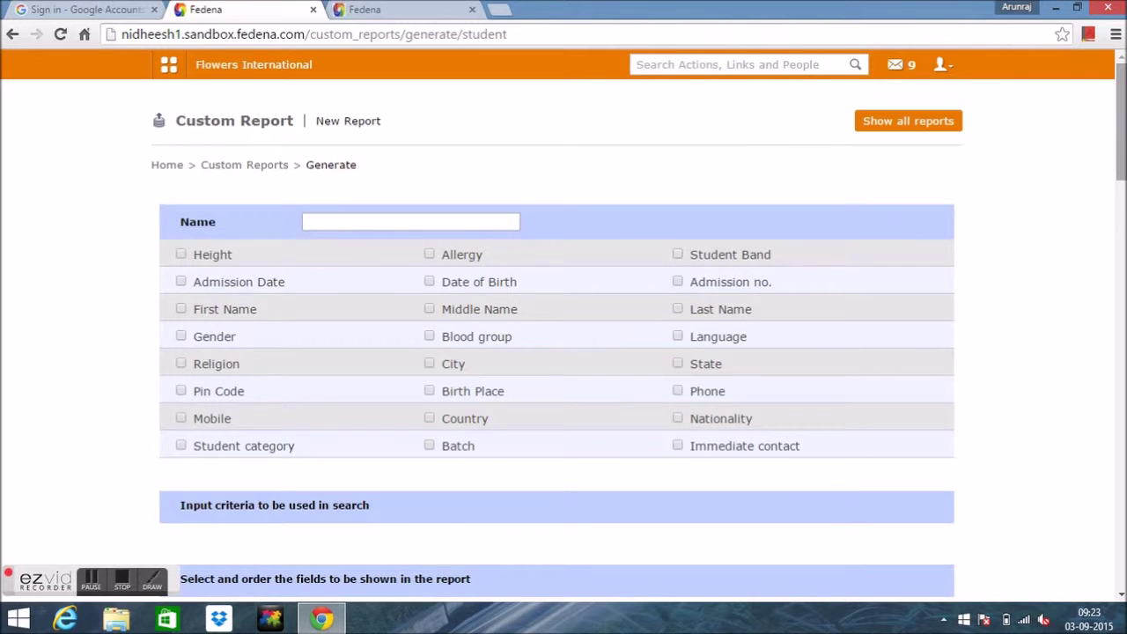
# Add Student category as a search criterion and set it to Financially Weak.
pyautogui.moveTo(1122, 141); pyautogui.dragTo(1123, 155)
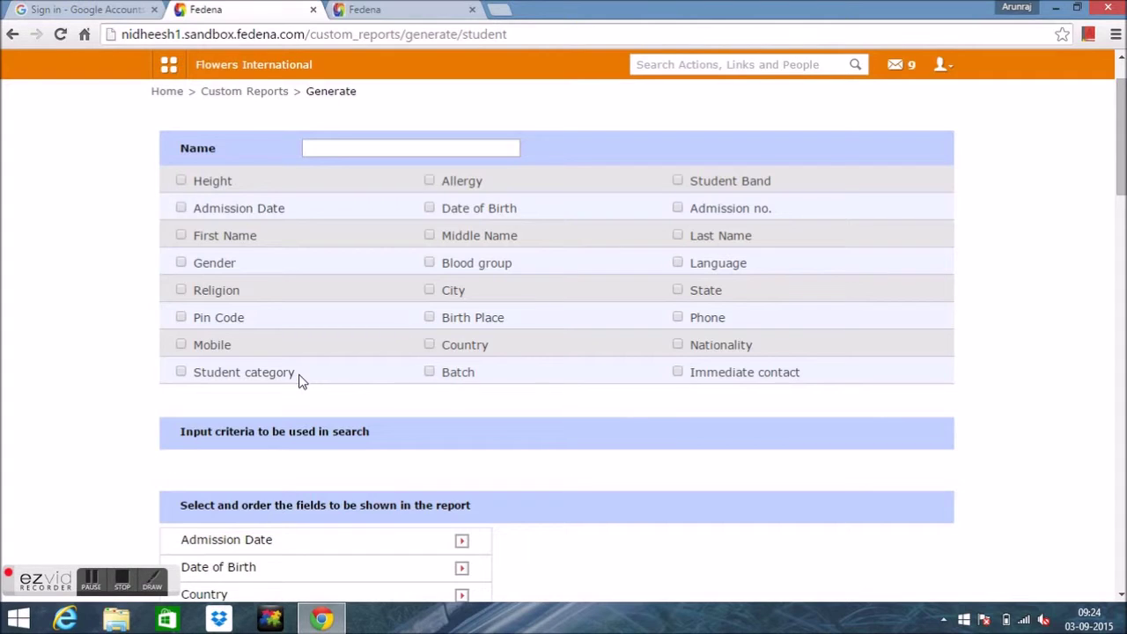
pyautogui.click(181, 373)
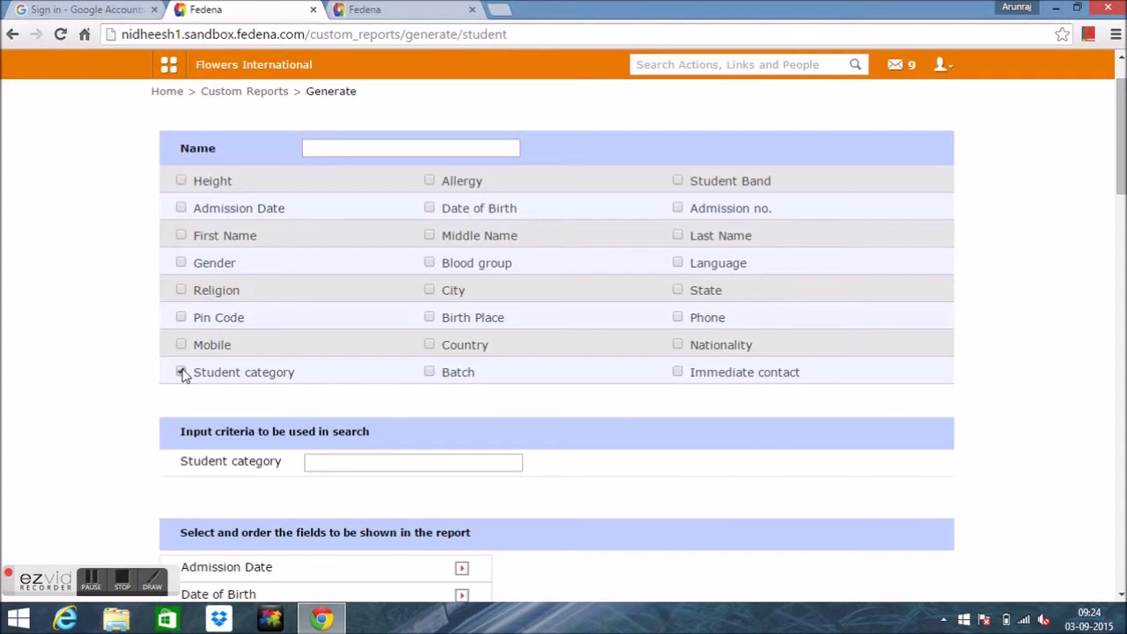
pyautogui.click(328, 468)
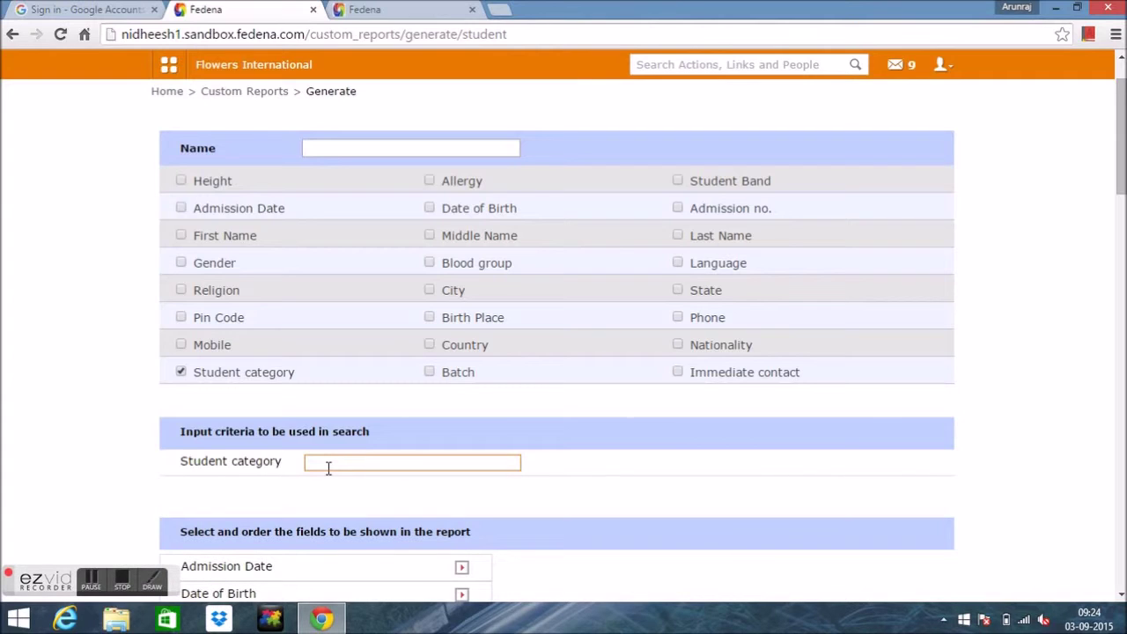
pyautogui.write('fin')
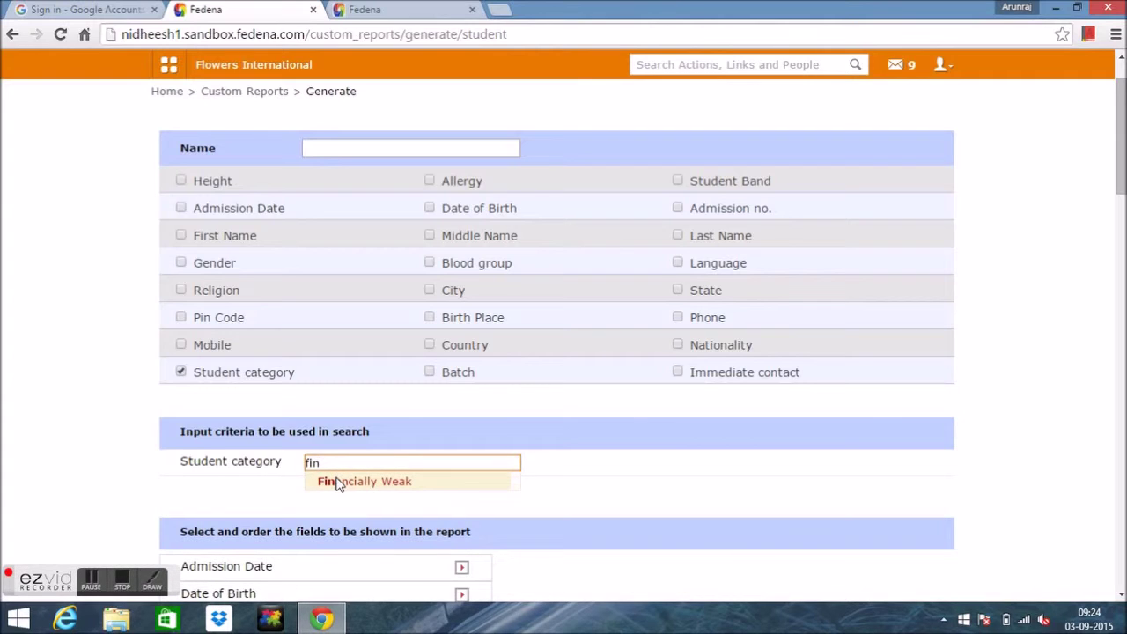
pyautogui.click(338, 485)
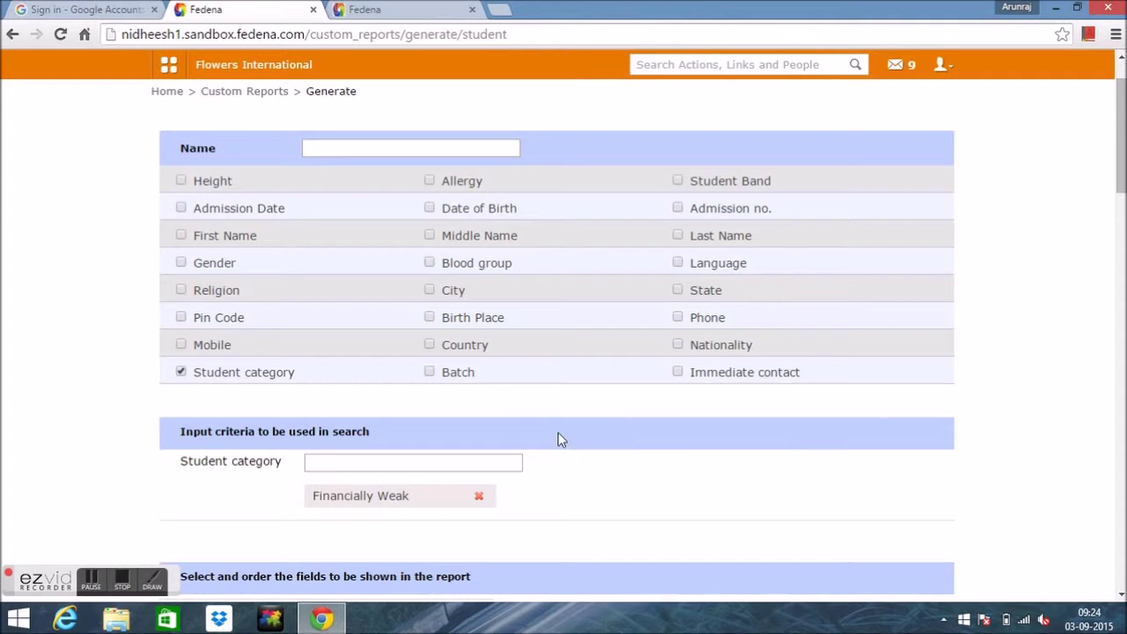
pyautogui.scroll(-1, 556, 352)
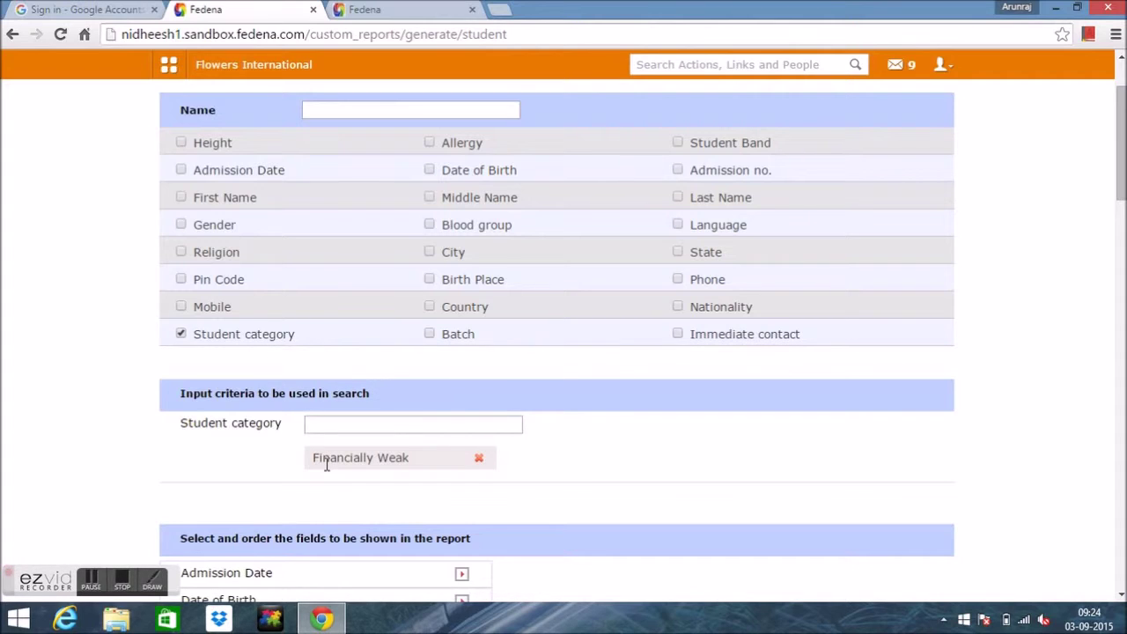
pyautogui.click(428, 340)
pyautogui.click(429, 340)
# Include Admission no., First Name, Student category, Course and Batch, in that order, in the fields shown in the report.
pyautogui.moveTo(1122, 173); pyautogui.dragTo(1123, 234)
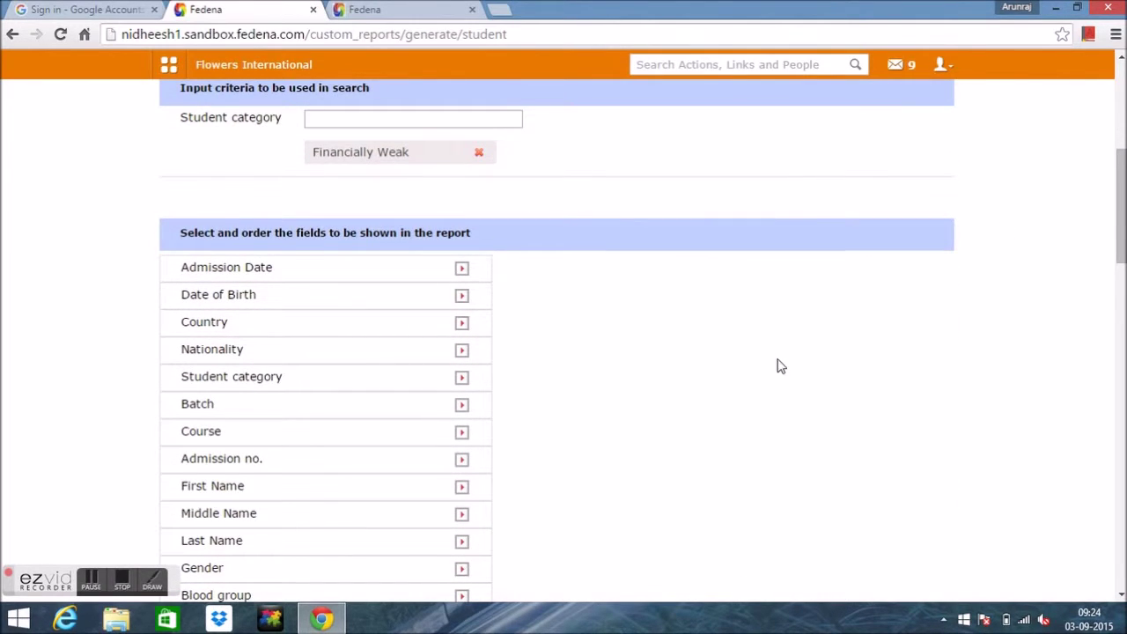
pyautogui.moveTo(1123, 236); pyautogui.dragTo(1124, 254)
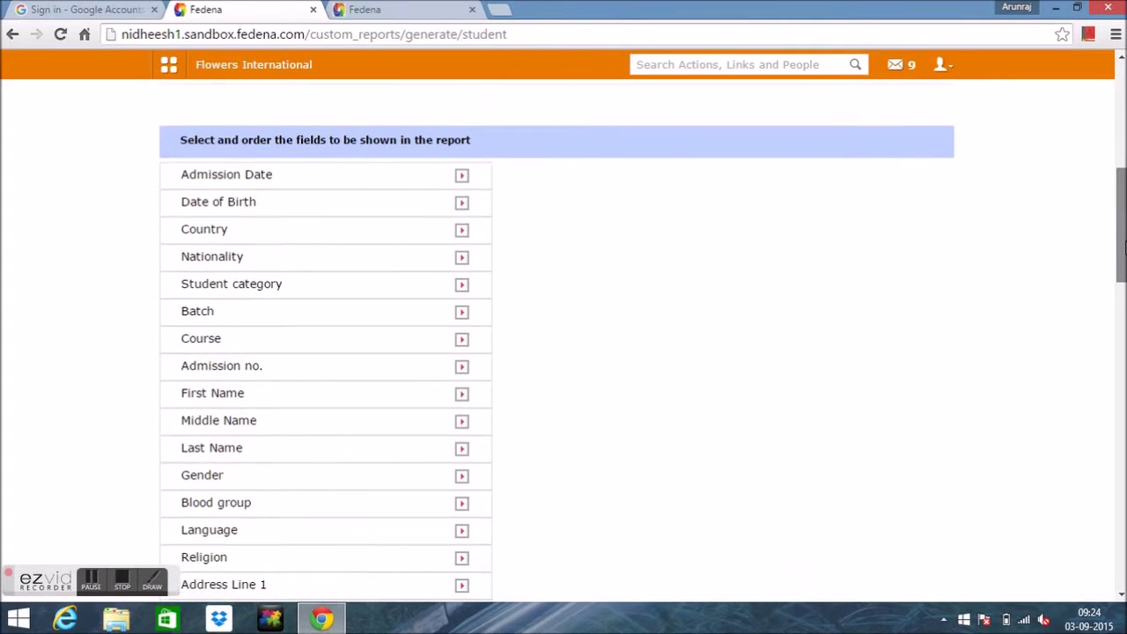
pyautogui.click(461, 368)
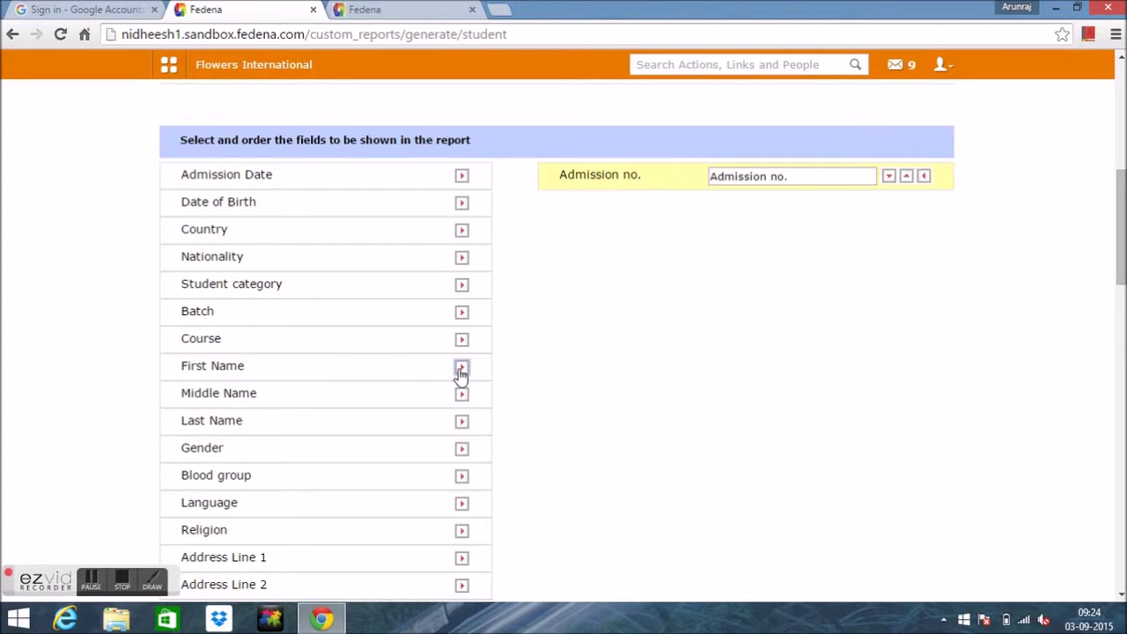
pyautogui.click(461, 368)
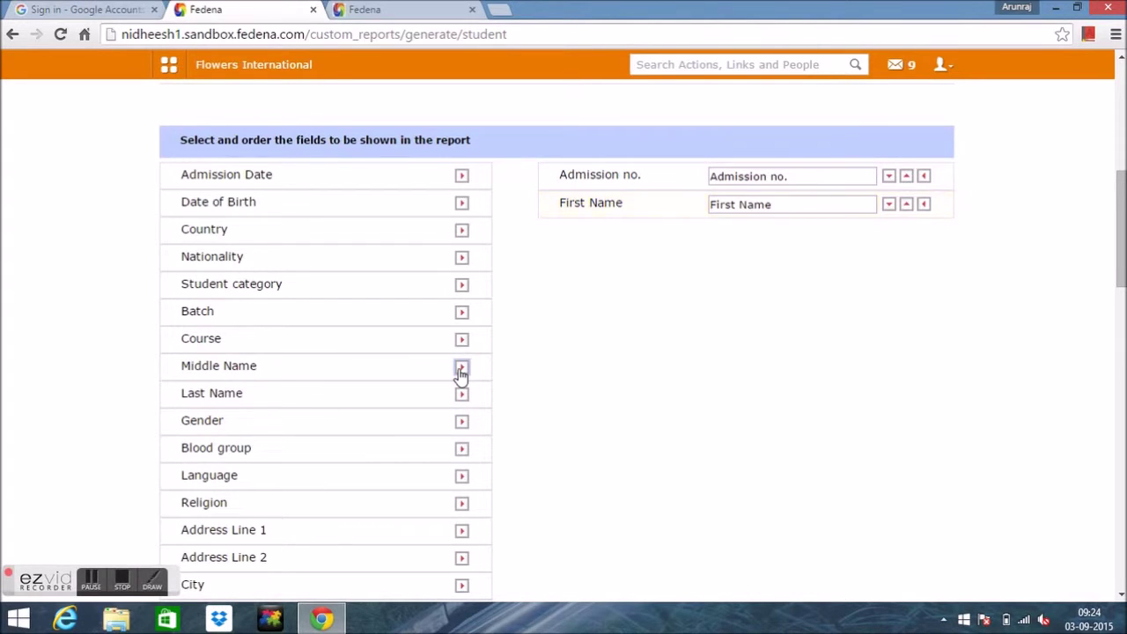
pyautogui.click(461, 286)
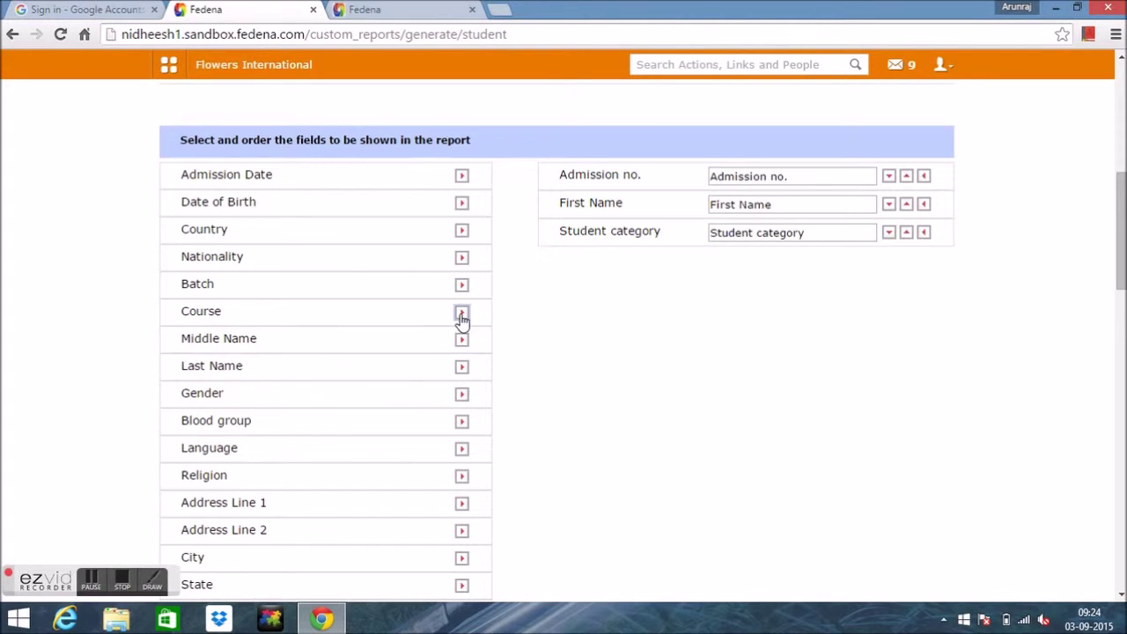
pyautogui.click(461, 315)
pyautogui.click(462, 286)
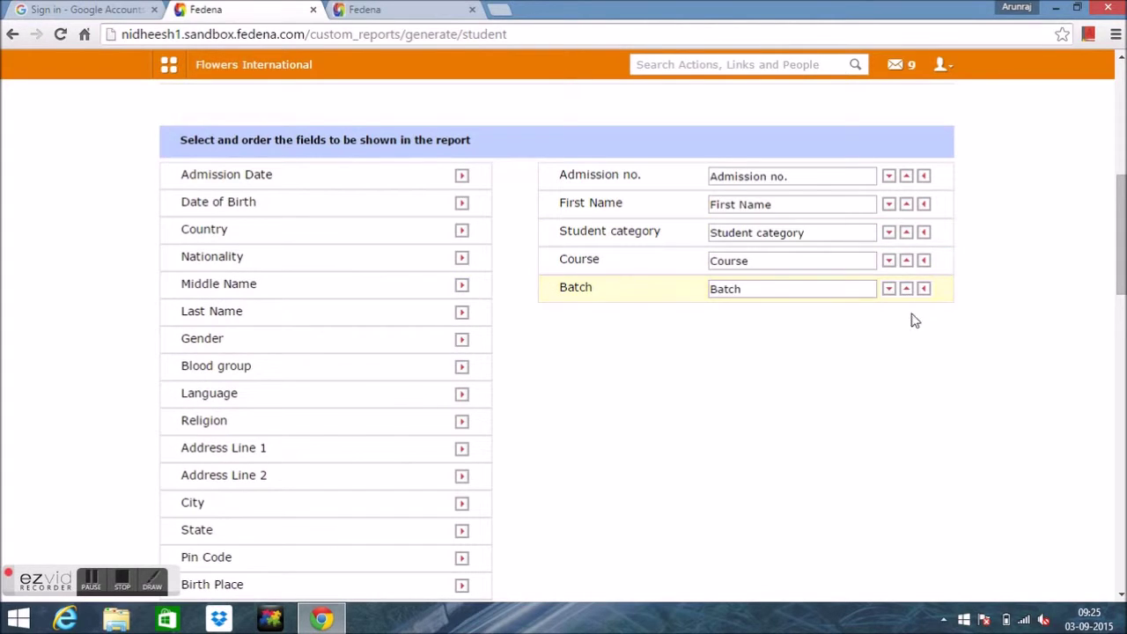
# Add the student's Roll number to the fields shown in the report.
pyautogui.moveTo(1123, 257); pyautogui.dragTo(1123, 338)
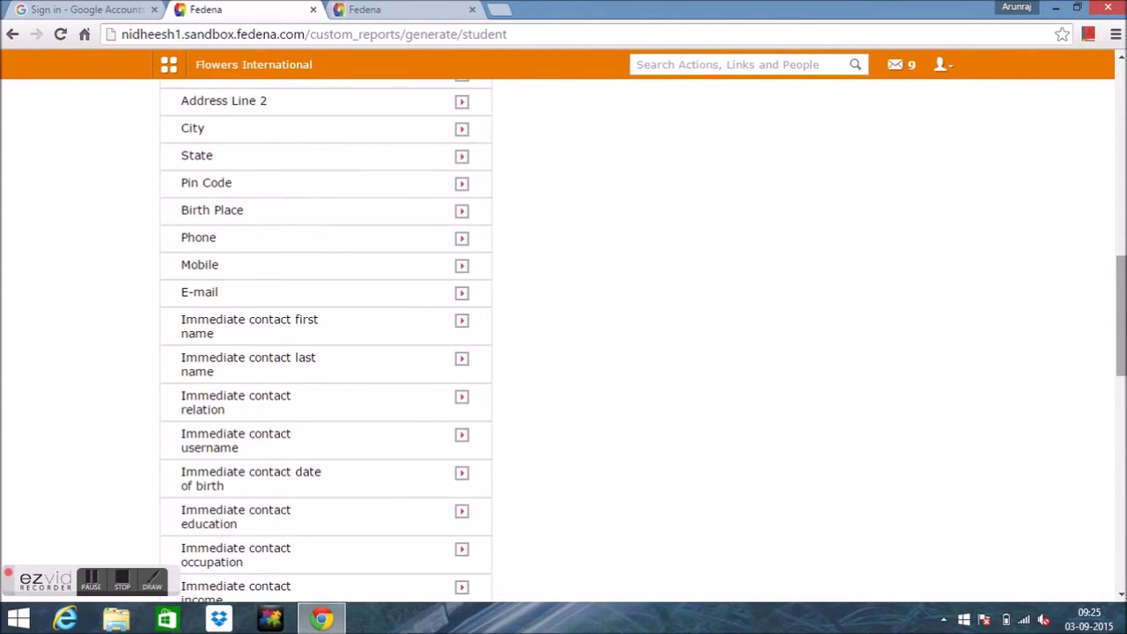
pyautogui.scroll(-3, 563, 343)
pyautogui.scroll(7, 563, 343)
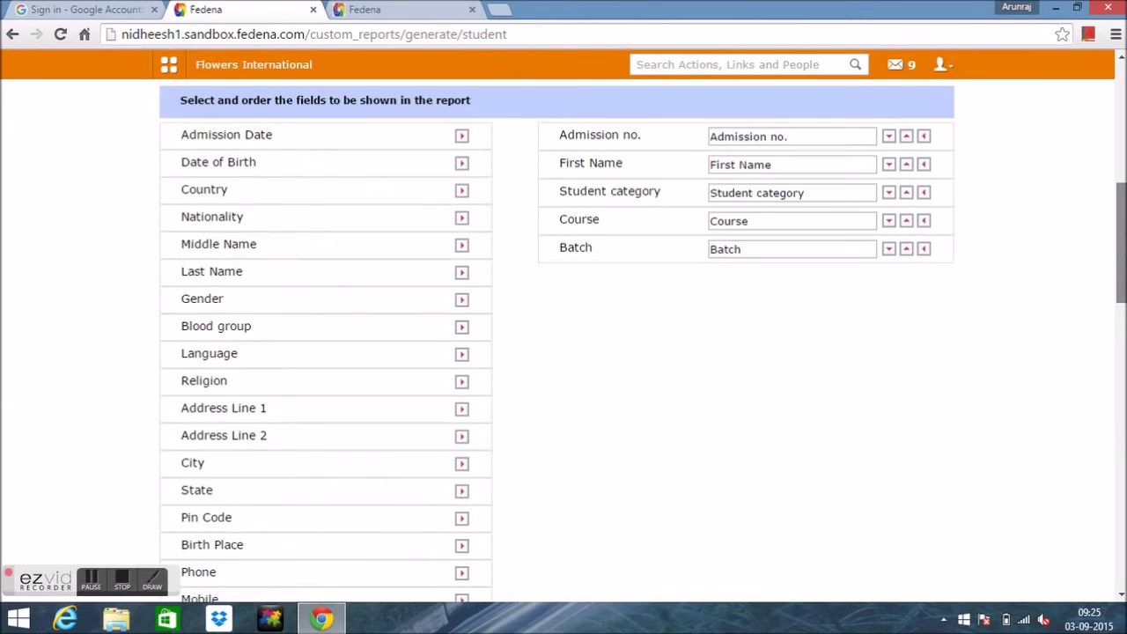
pyautogui.moveTo(1120, 251); pyautogui.dragTo(1113, 441)
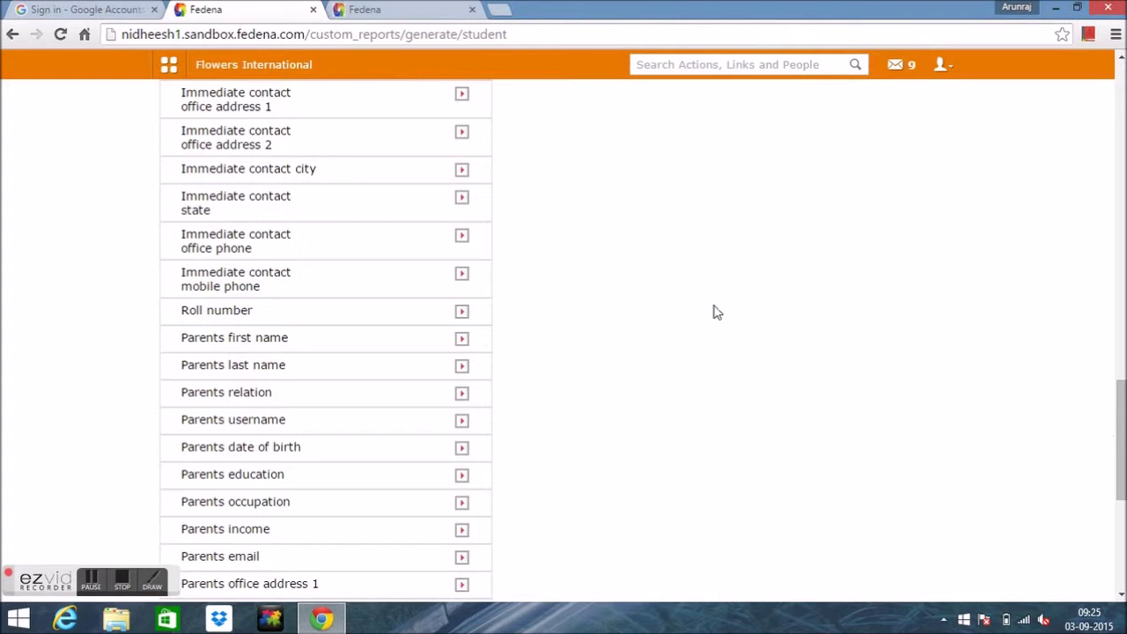
pyautogui.click(461, 311)
# Move First Name above Admission no. in the selected report fields and remove Batch from them.
pyautogui.moveTo(1120, 445); pyautogui.dragTo(1120, 170)
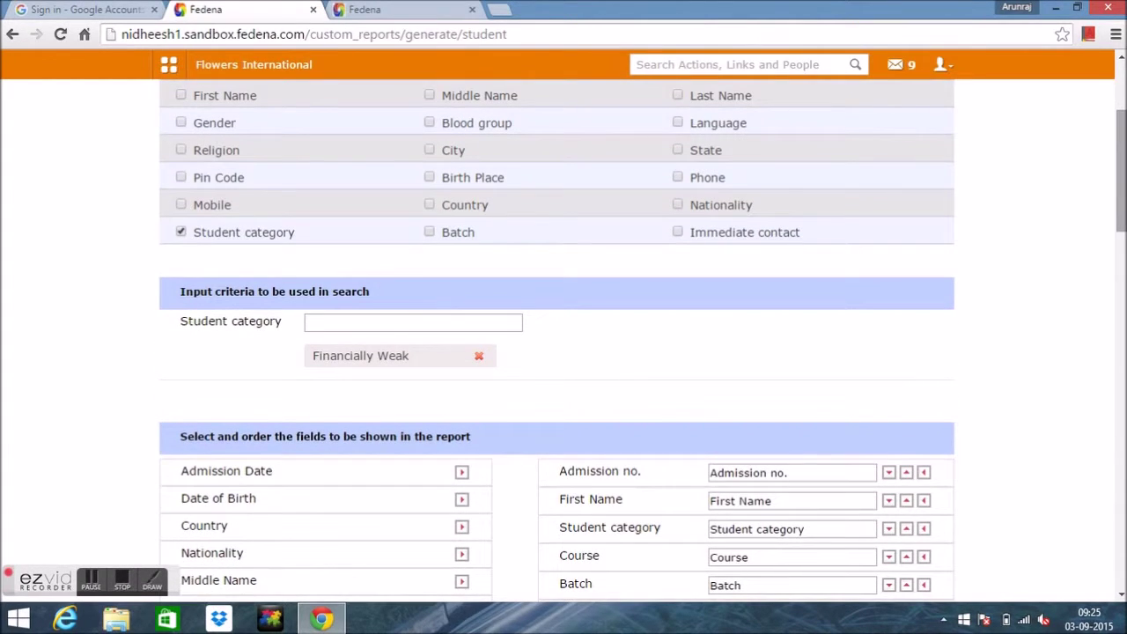
pyautogui.scroll(-3, 1120, 220)
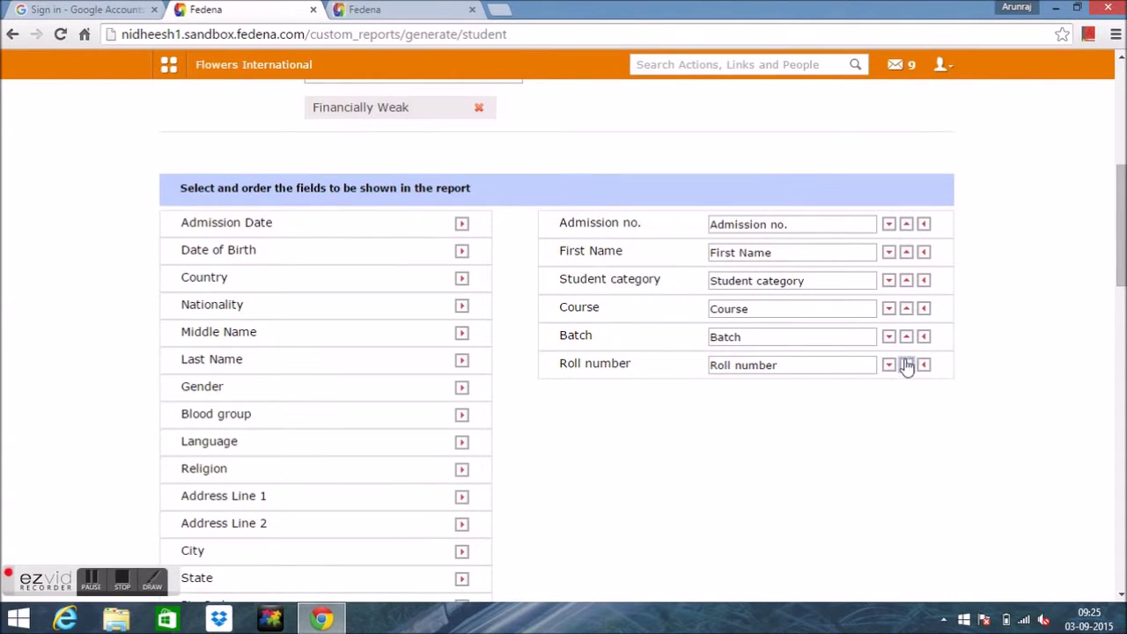
pyautogui.click(906, 255)
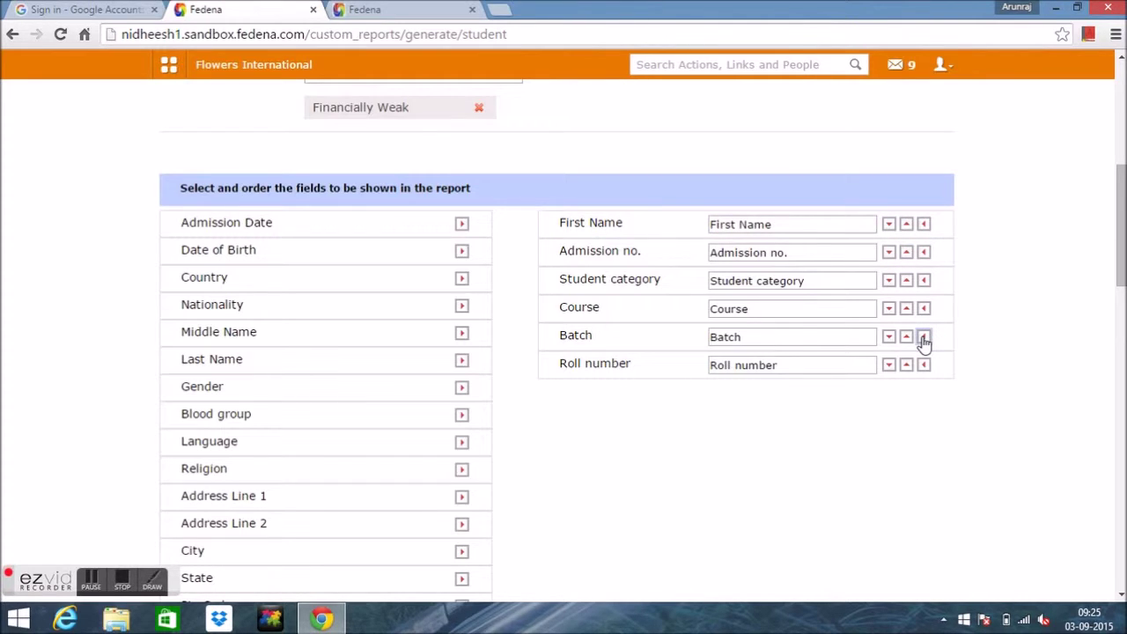
pyautogui.click(923, 340)
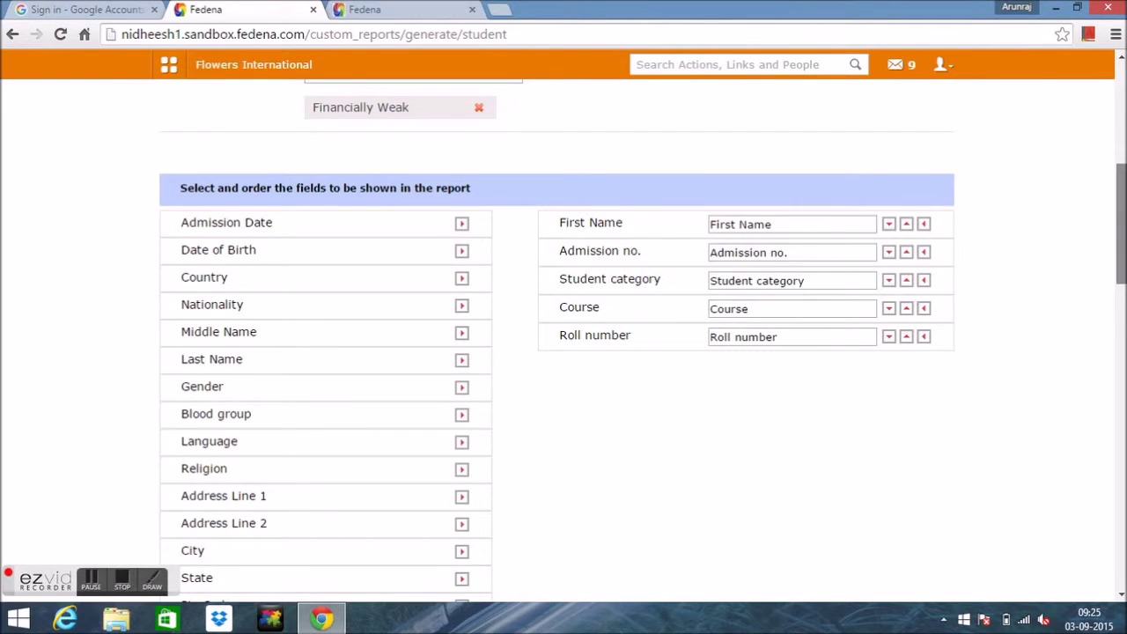
# Name the report "student report" and save it.
pyautogui.scroll(5, 1120, 220)
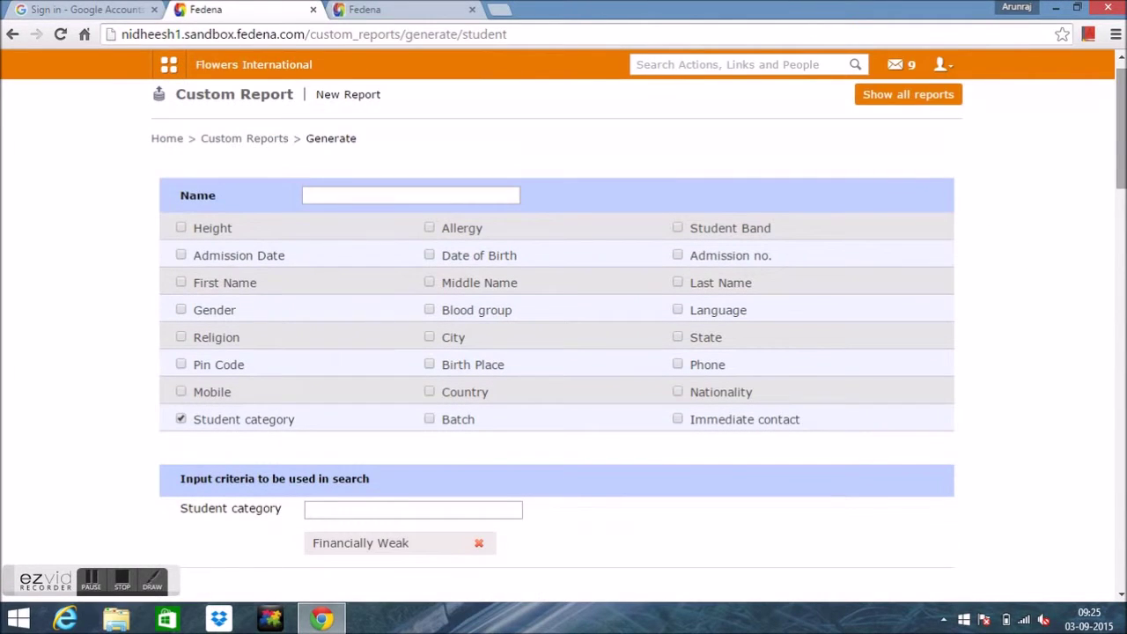
pyautogui.click(425, 195)
pyautogui.write('st')
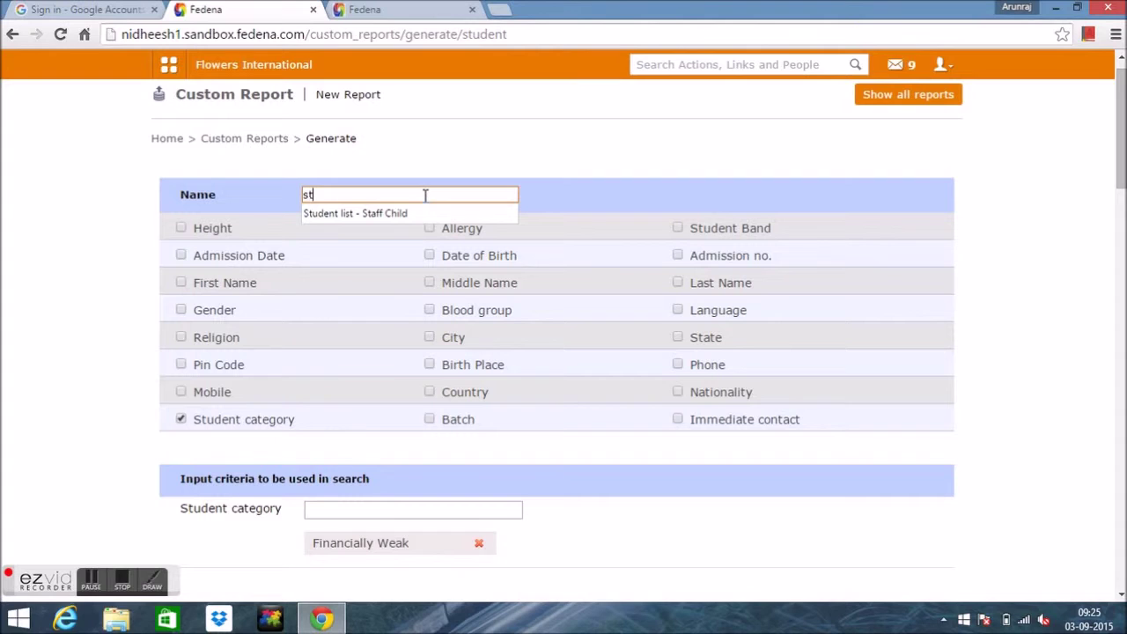
pyautogui.write('udent report')
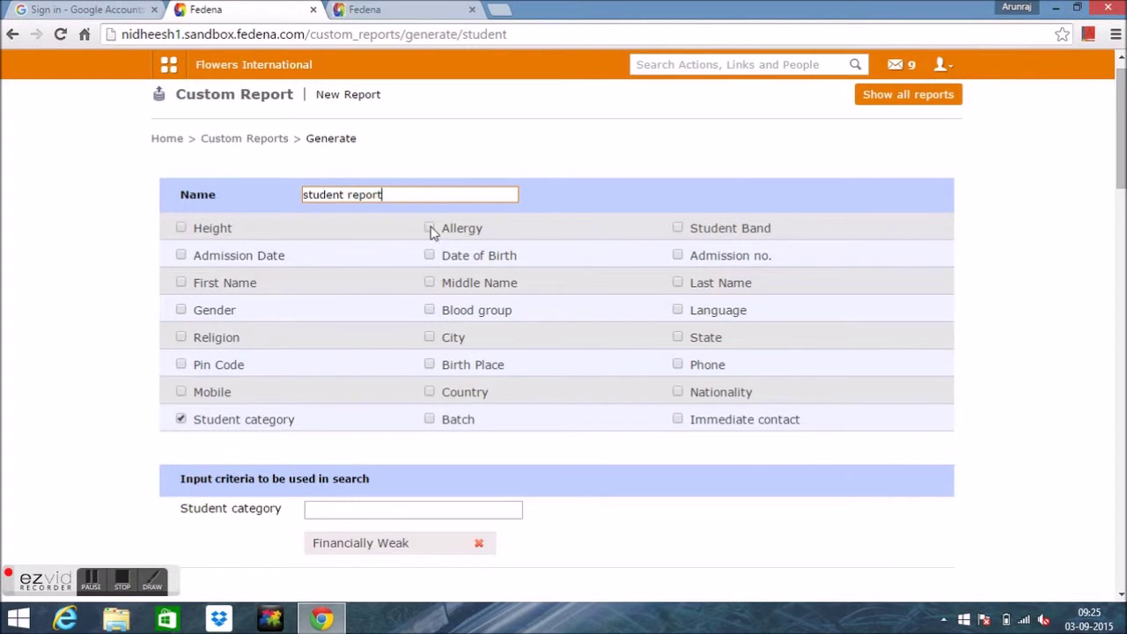
pyautogui.scroll(-15, 1115, 377)
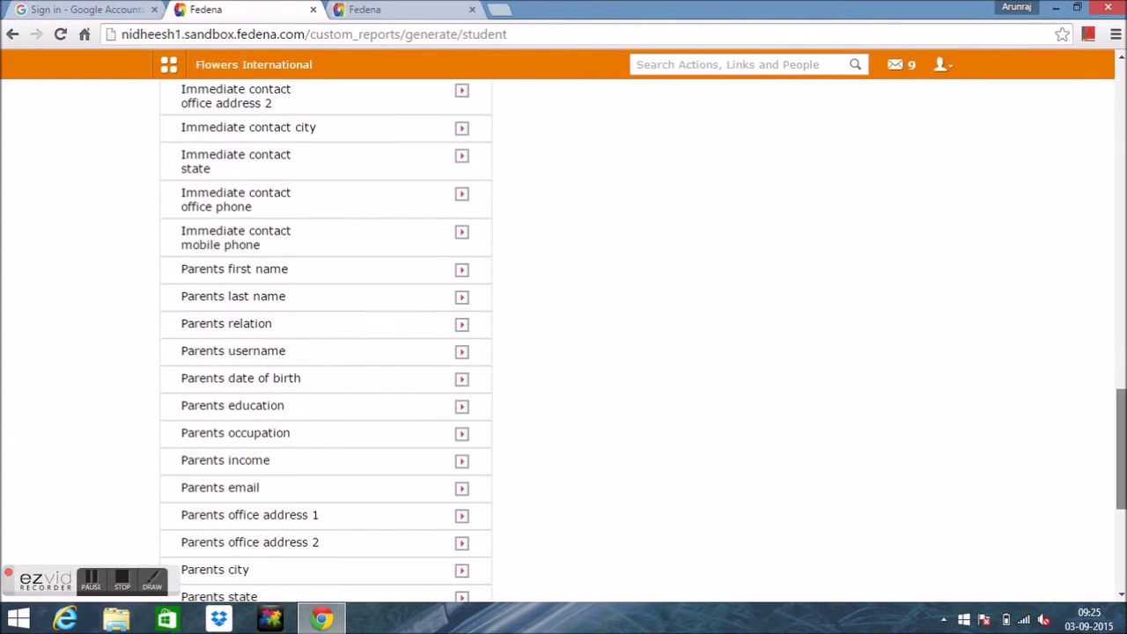
pyautogui.scroll(-4, 1120, 448)
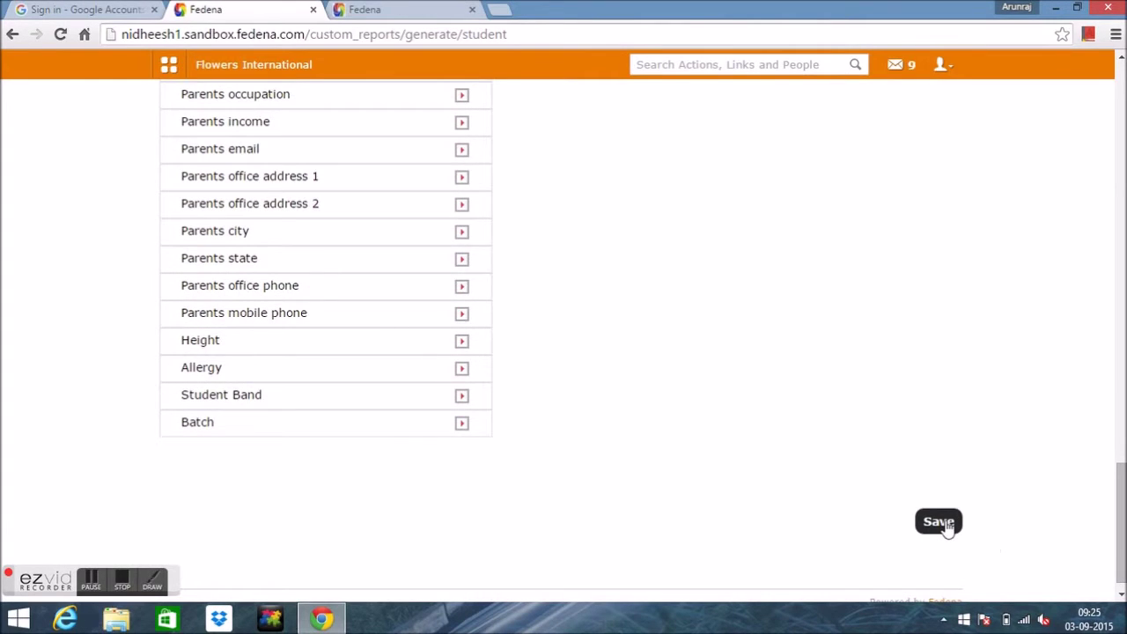
pyautogui.click(939, 521)
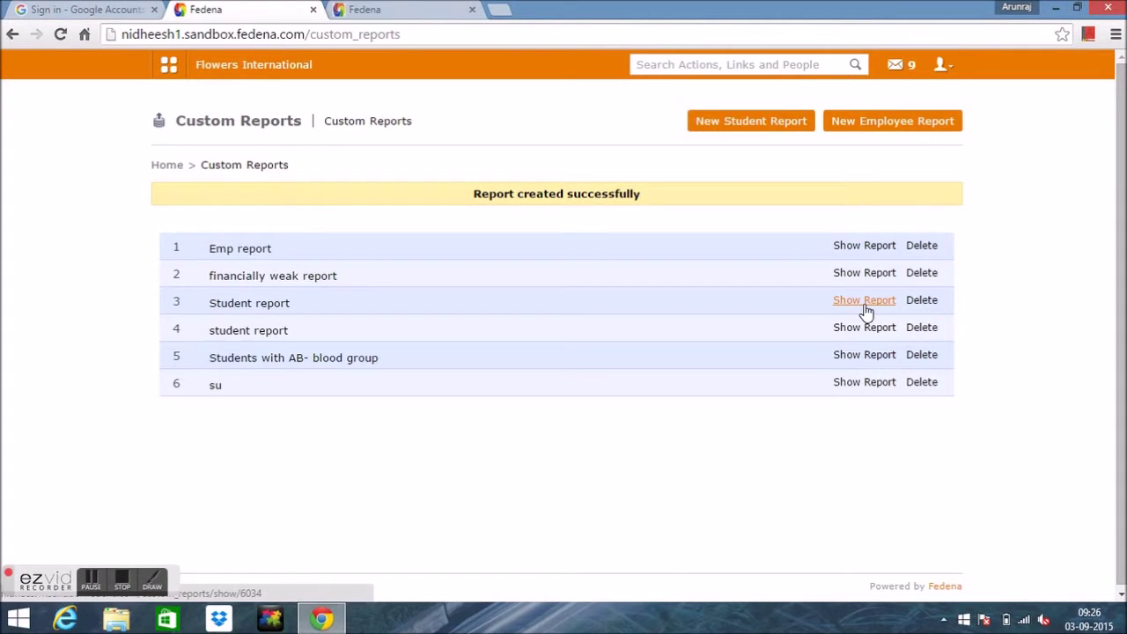
# Show the newly saved "student report" sorted by First Name, and return to the list of custom reports.
pyautogui.click(867, 301)
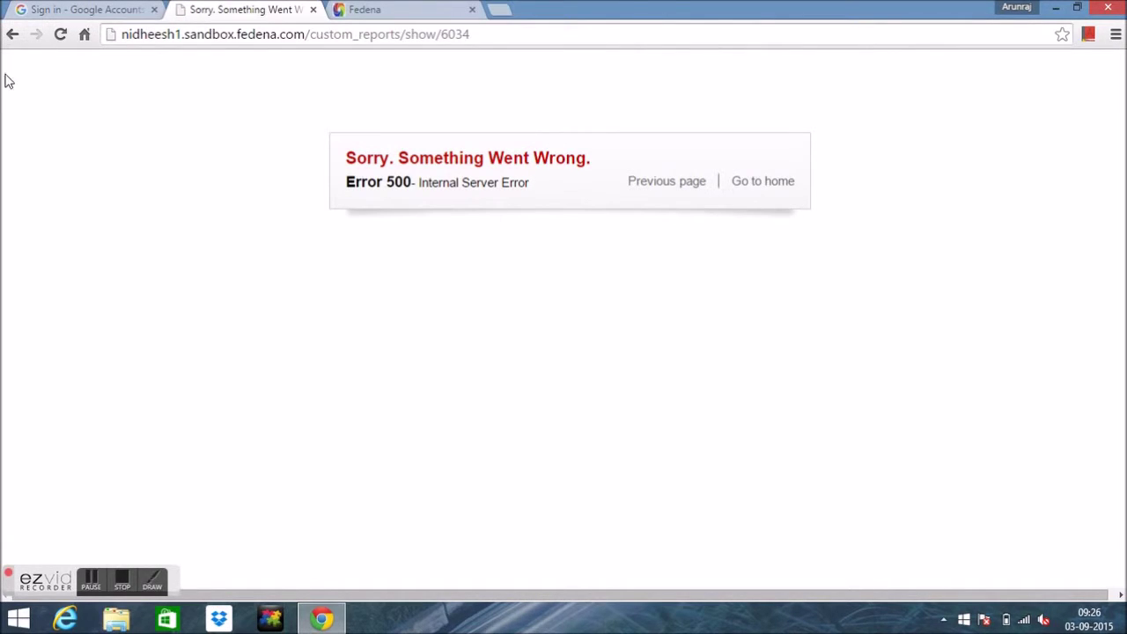
pyautogui.click(23, 34)
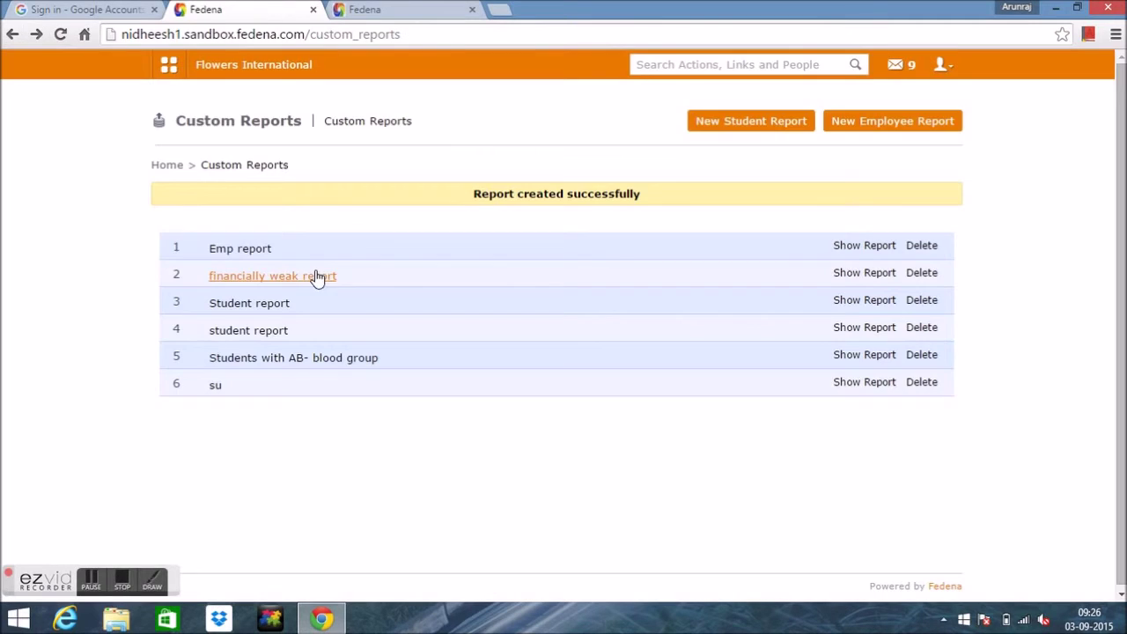
pyautogui.click(847, 331)
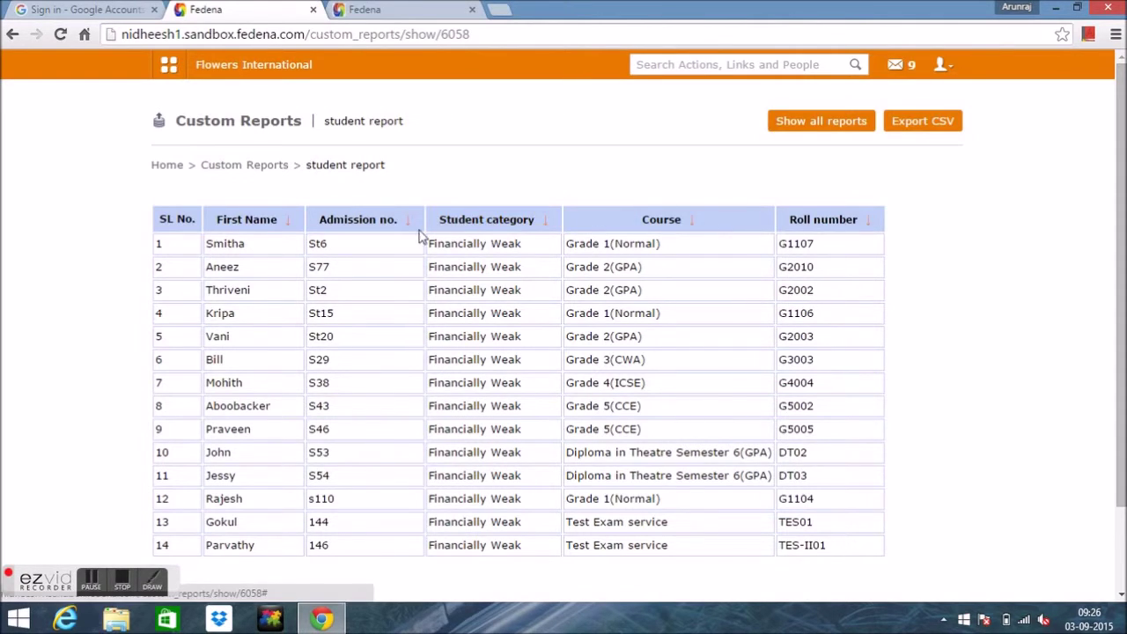
pyautogui.click(276, 225)
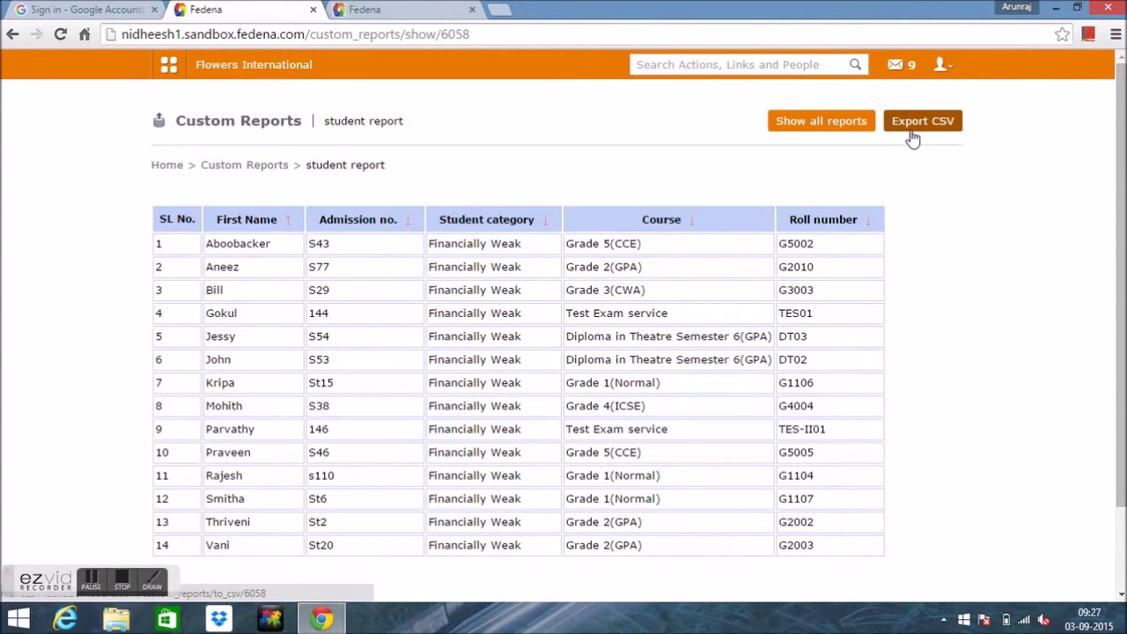
pyautogui.click(261, 173)
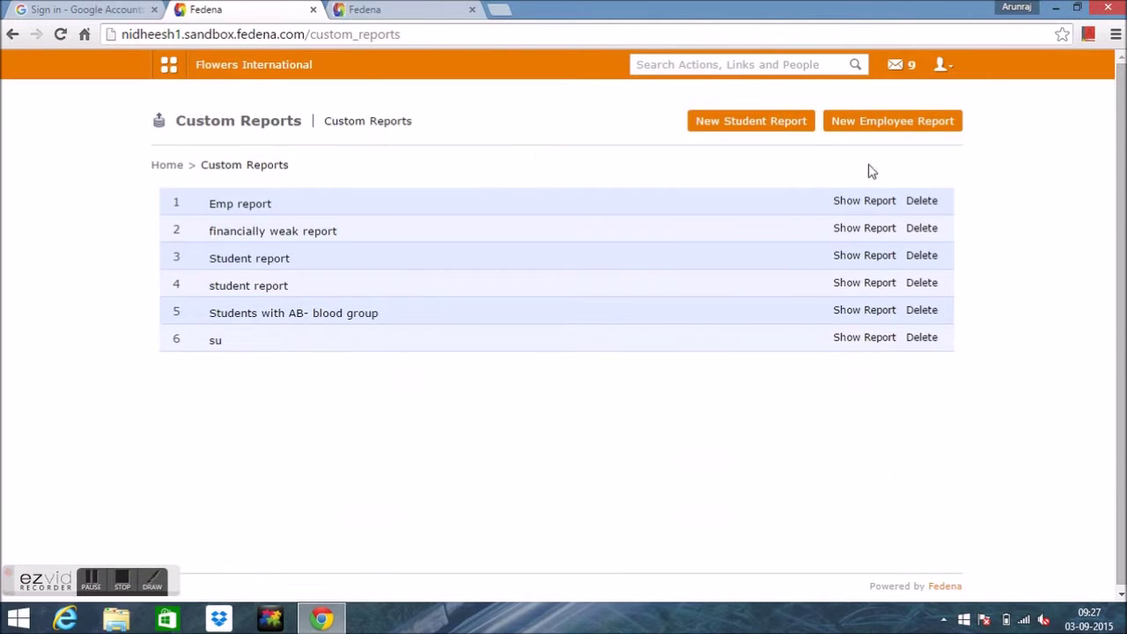